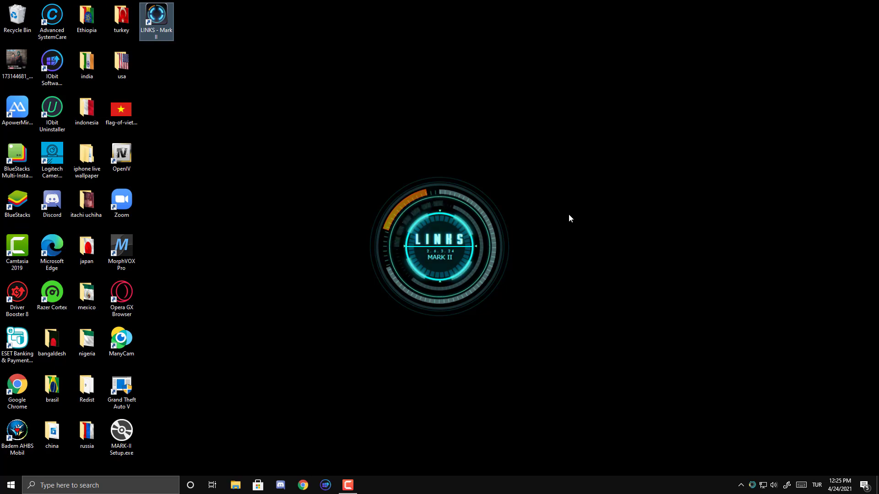
- Accept the Screen Saver Settings dialog, and close the Control Panel and the Windows folder windows
{"action": "left_click", "coordinate": [727, 195]}
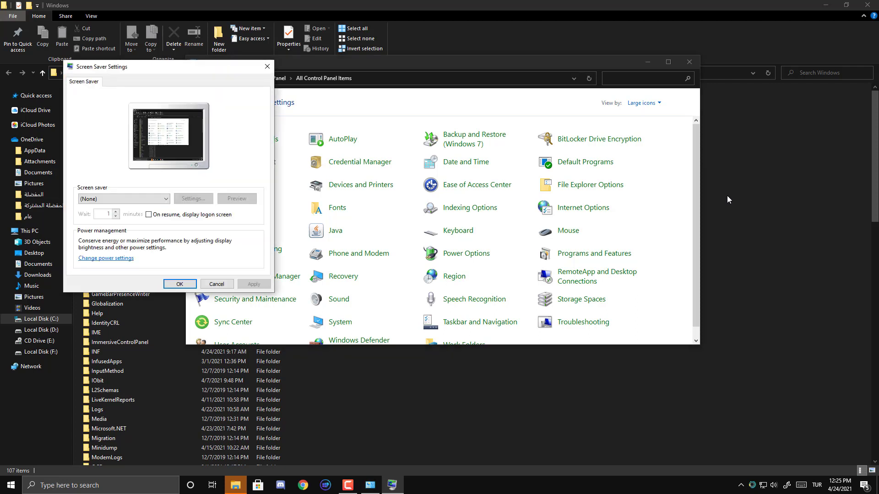
{"action": "left_click", "coordinate": [179, 285]}
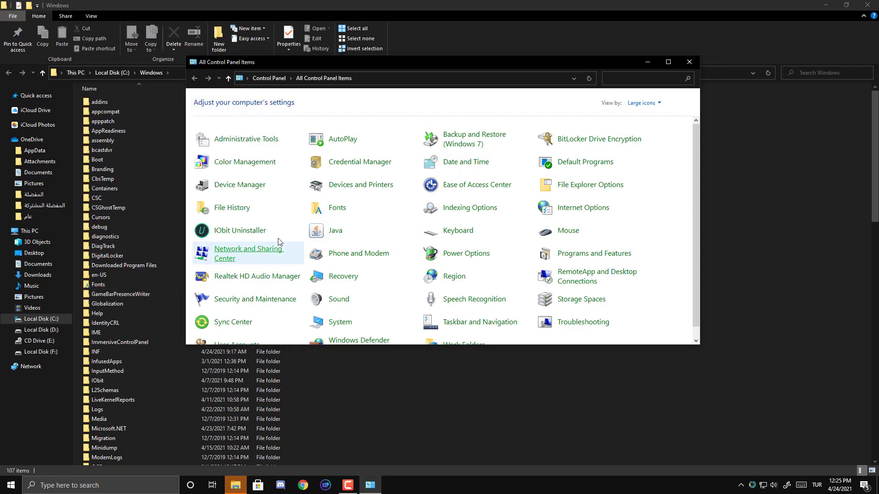
{"action": "left_click", "coordinate": [688, 62]}
{"action": "left_click", "coordinate": [865, 5]}
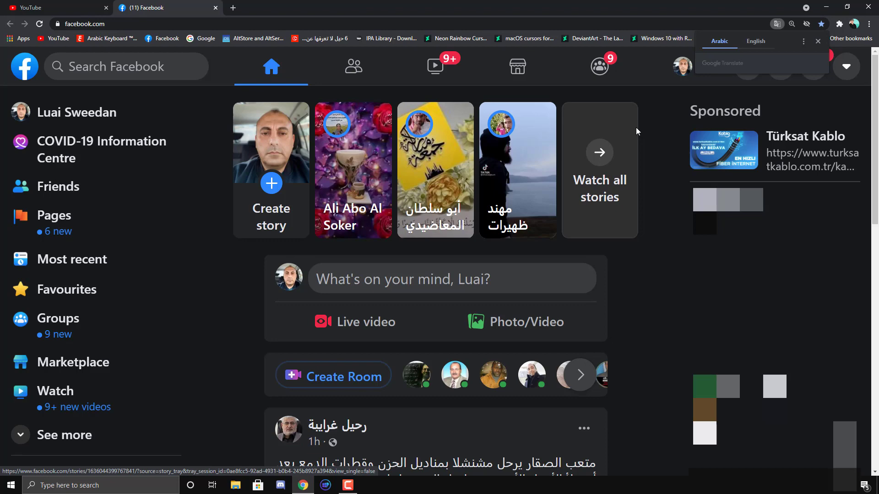
- Open wikipedia.org and google.com in two new browser tabs
{"action": "key", "text": "ctrl+t"}
{"action": "type", "text": "wikipedia.org"}
{"action": "key", "text": "Return"}
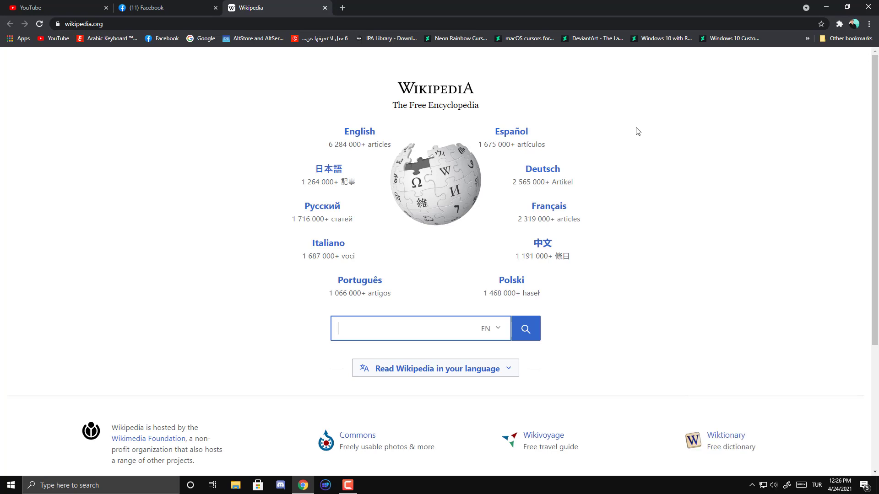
{"action": "key", "text": "ctrl+t"}
{"action": "type", "text": "google.com"}
{"action": "key", "text": "Return"}
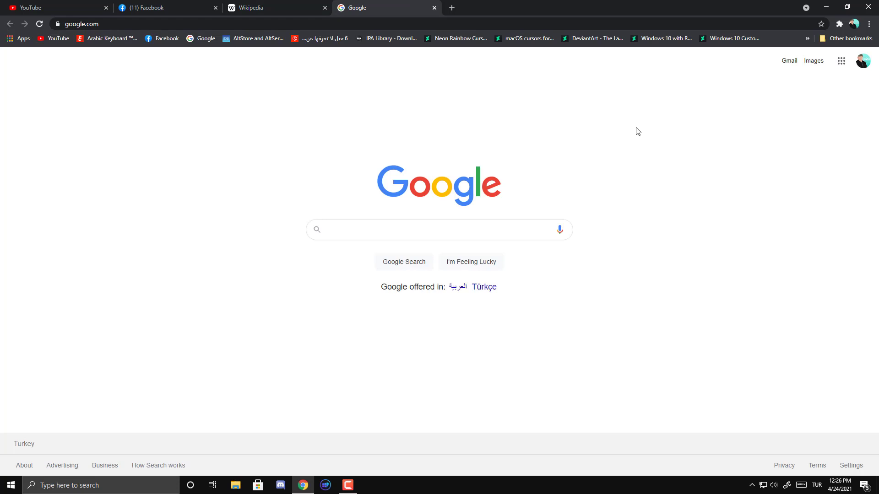
- Search Google for "breaking bad"
{"action": "type", "text": "bad"}
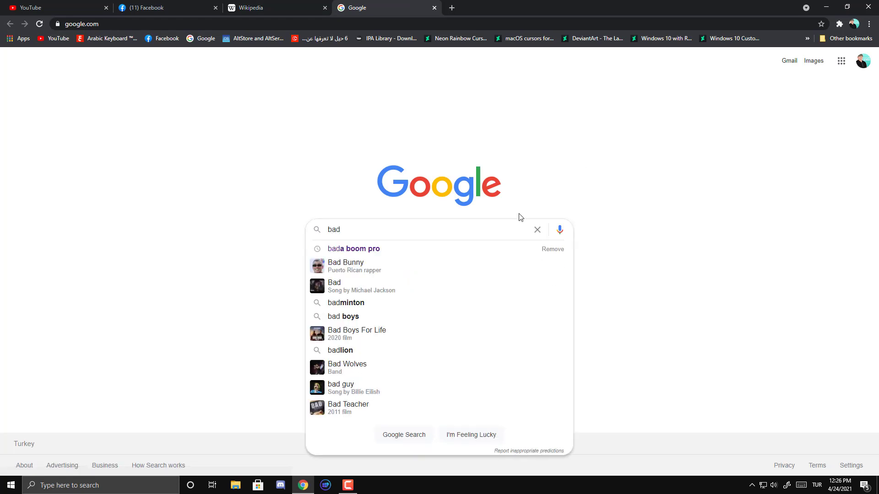
{"action": "key", "text": "BackSpace"}
{"action": "key", "text": "BackSpace"}
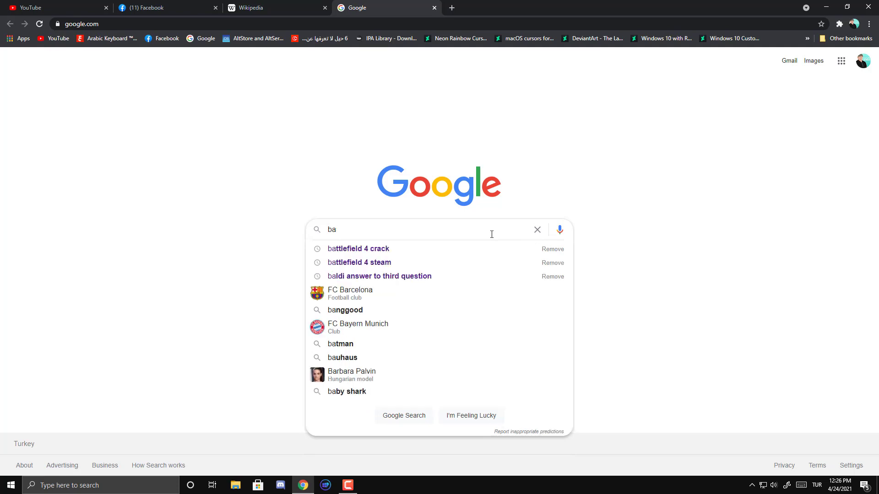
{"action": "type", "text": "reaking bad"}
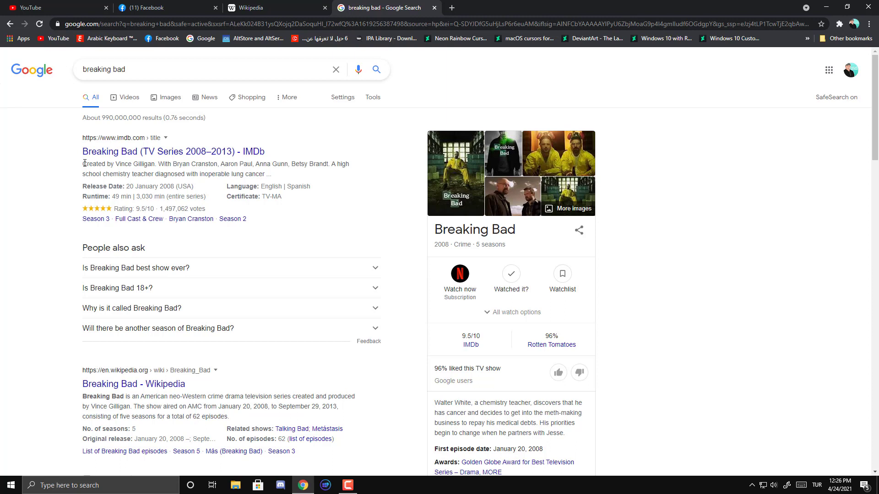
- Highlight the IMDb result's description, look further down the search results and minimize the browser
{"action": "left_click_drag", "start_coordinate": [84, 167], "coordinate": [291, 178]}
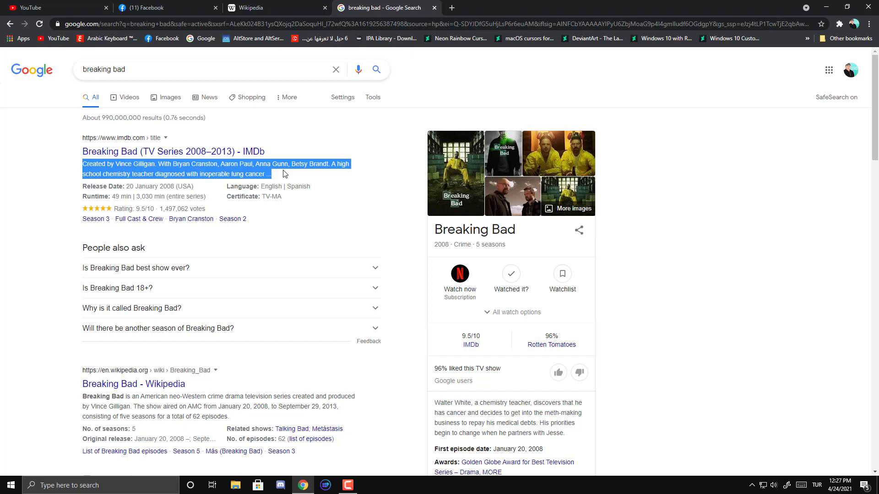
{"action": "scroll", "coordinate": [321, 191], "scroll_direction": "down", "scroll_amount": 5}
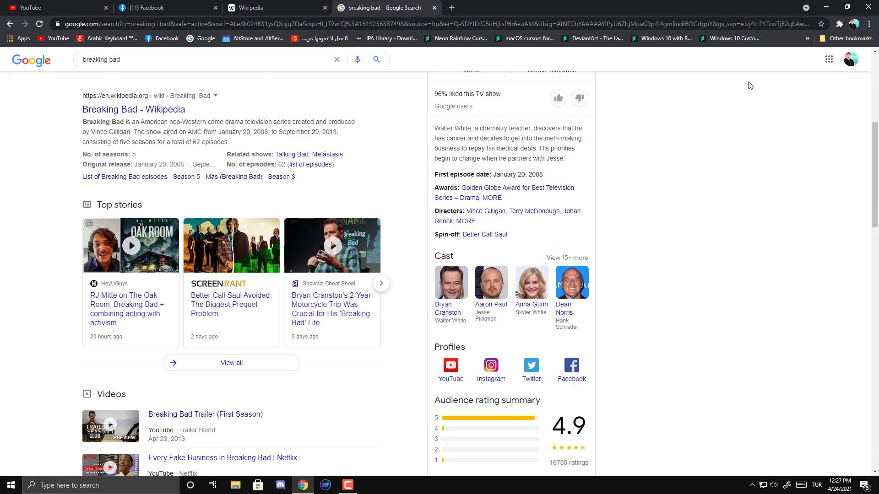
{"action": "left_click", "coordinate": [826, 7]}
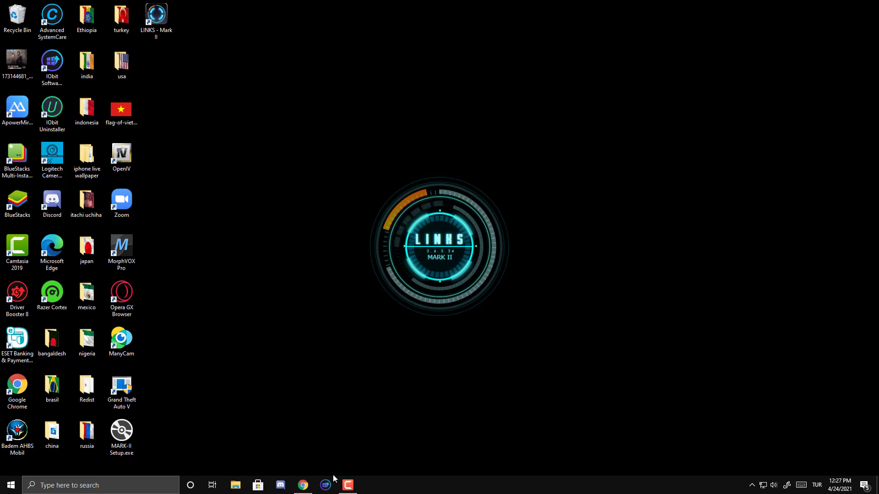
- Switch to Chrome and log in to mega-voice-command.com with the account's e-mail address and password
{"action": "left_click", "coordinate": [303, 484]}
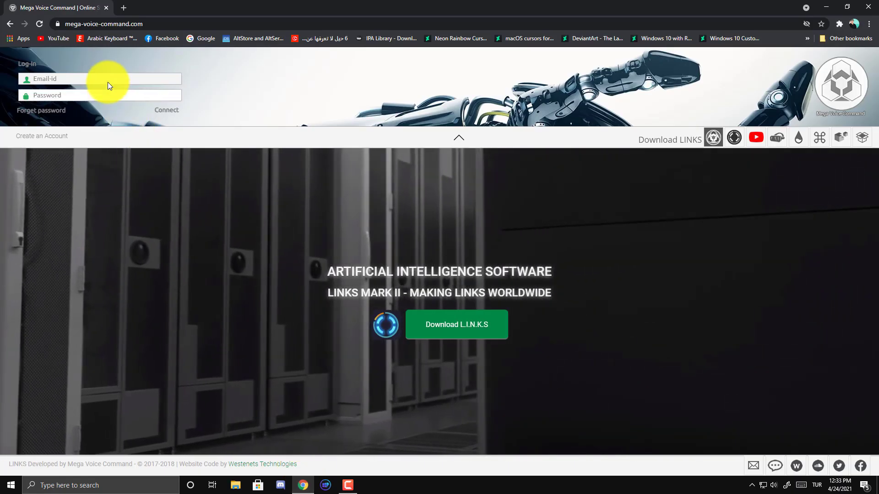
{"action": "left_click", "coordinate": [110, 24]}
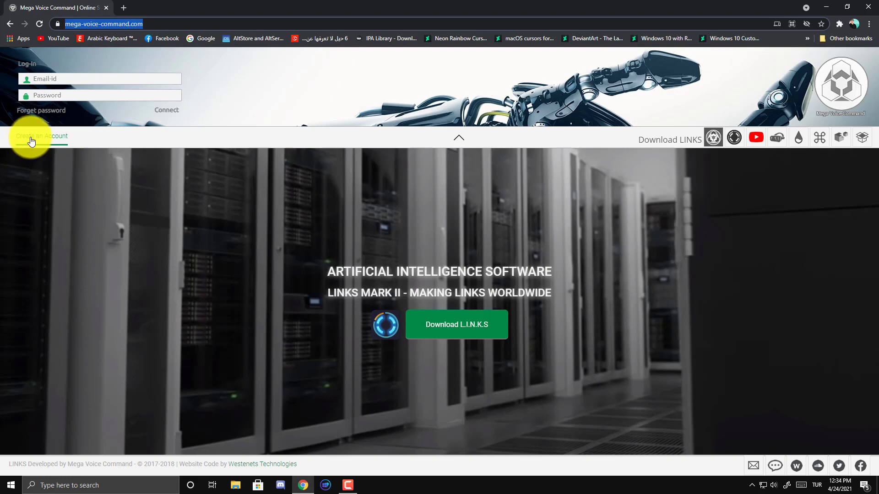
{"action": "left_click", "coordinate": [54, 81]}
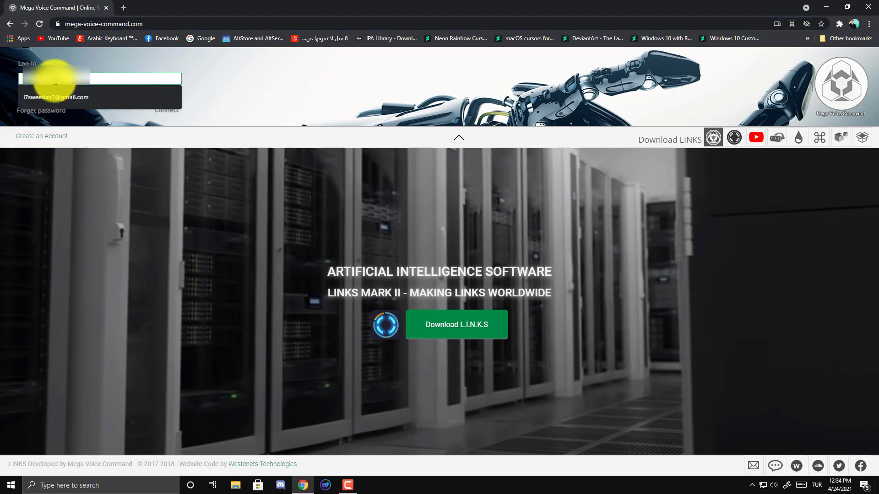
{"action": "left_click", "coordinate": [54, 97]}
{"action": "left_click", "coordinate": [53, 96]}
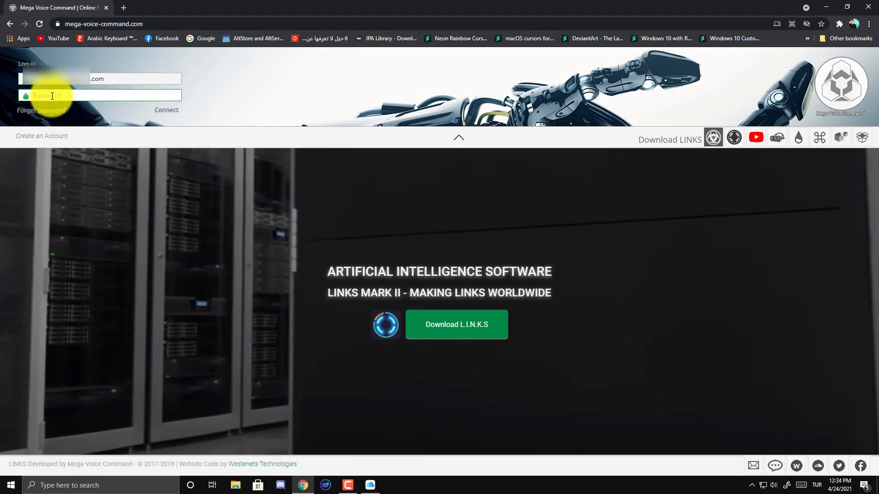
{"action": "type", "text": "**"}
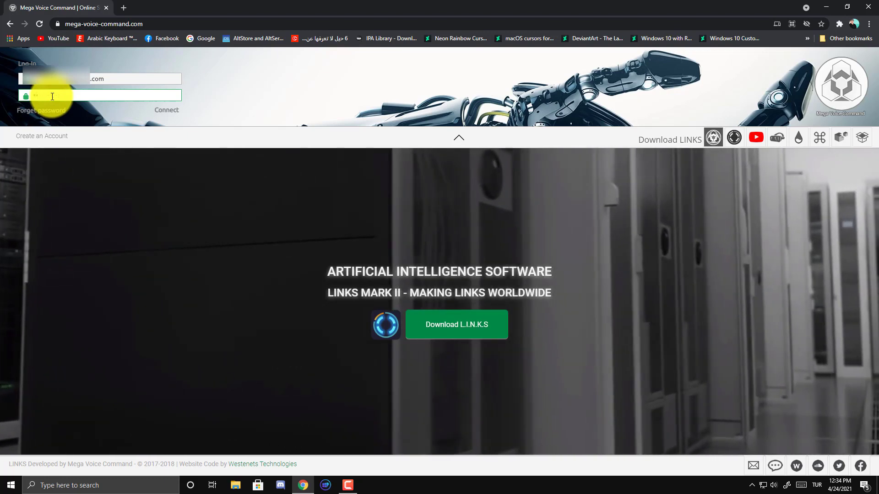
{"action": "type", "text": "******"}
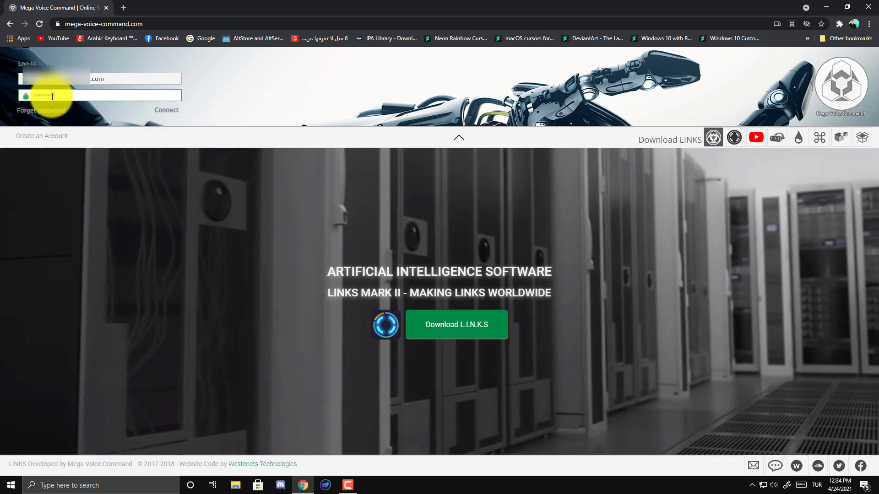
{"action": "type", "text": "**"}
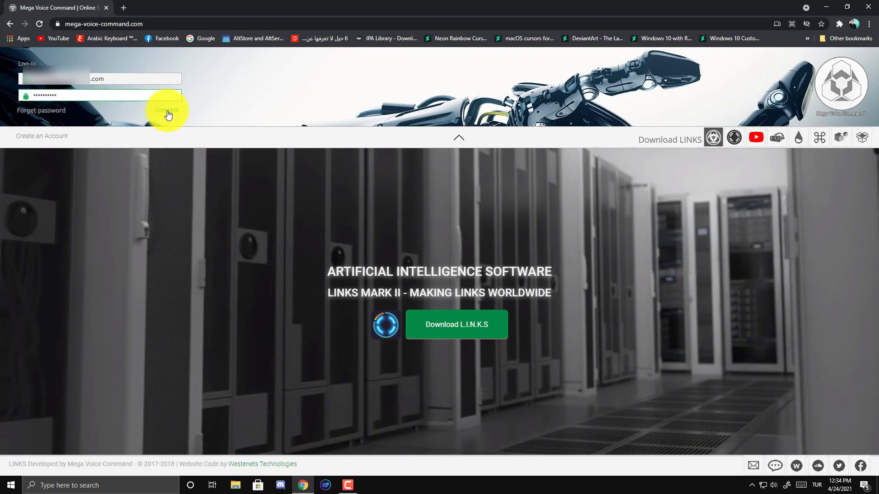
{"action": "left_click", "coordinate": [168, 112]}
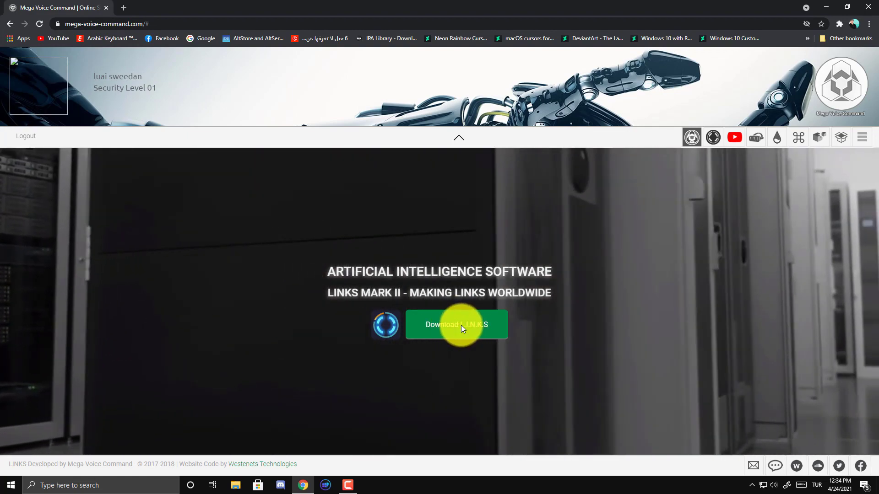
- Go to the LINKS download page and open the details of LINKS - Mark II
{"action": "left_click", "coordinate": [459, 328]}
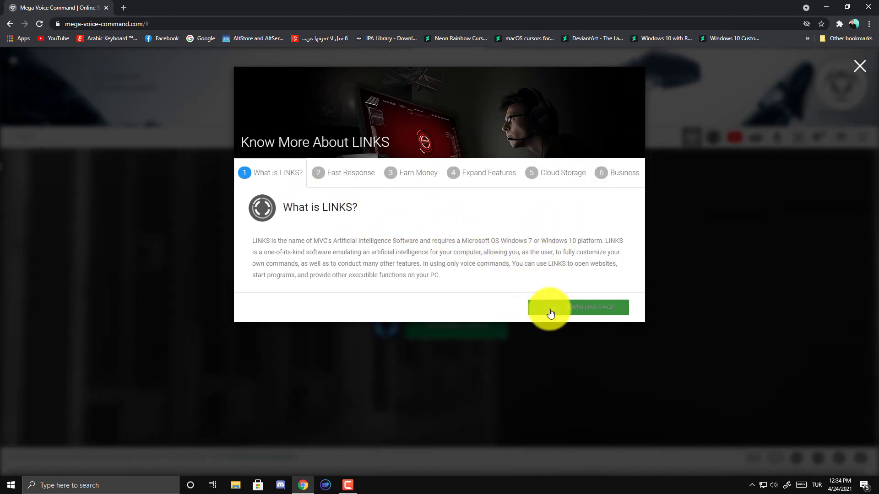
{"action": "left_click", "coordinate": [564, 314]}
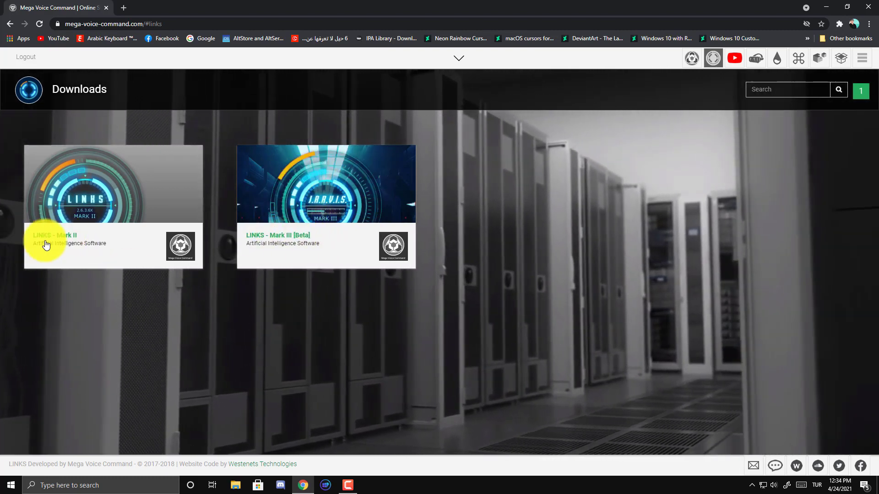
{"action": "left_click", "coordinate": [59, 235]}
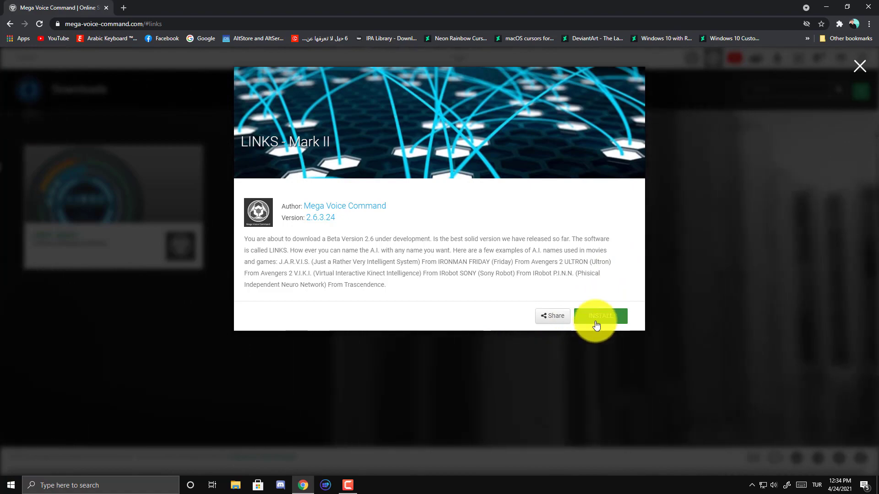
- Minimize the browser, run MARK-II Setup.exe from the desktop and approve the installation of LINKS - Mark II
{"action": "left_click", "coordinate": [821, 7]}
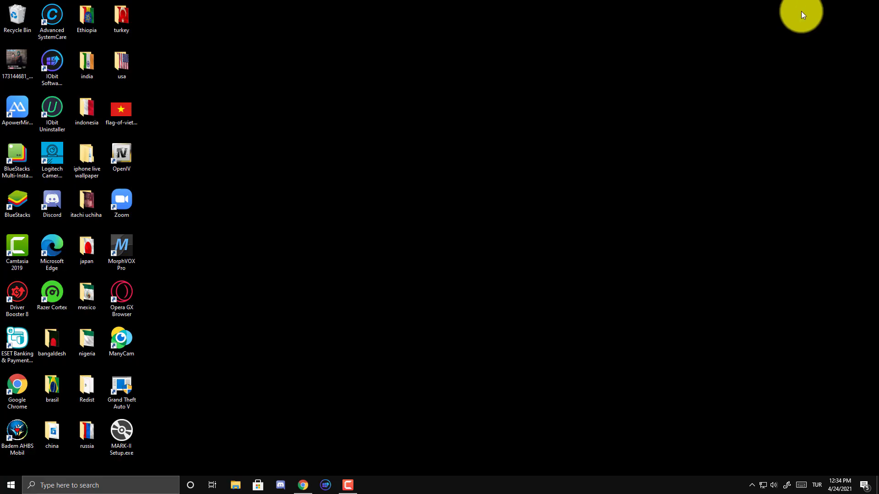
{"action": "left_click", "coordinate": [129, 437]}
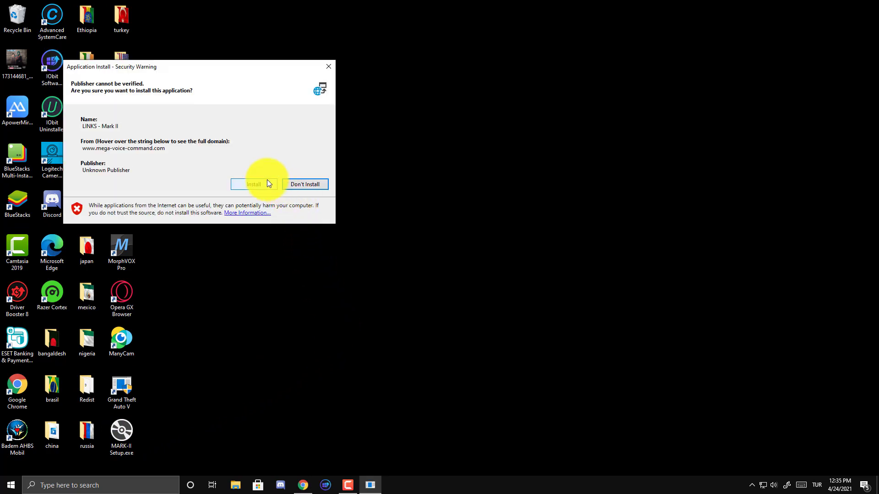
{"action": "left_click", "coordinate": [260, 181]}
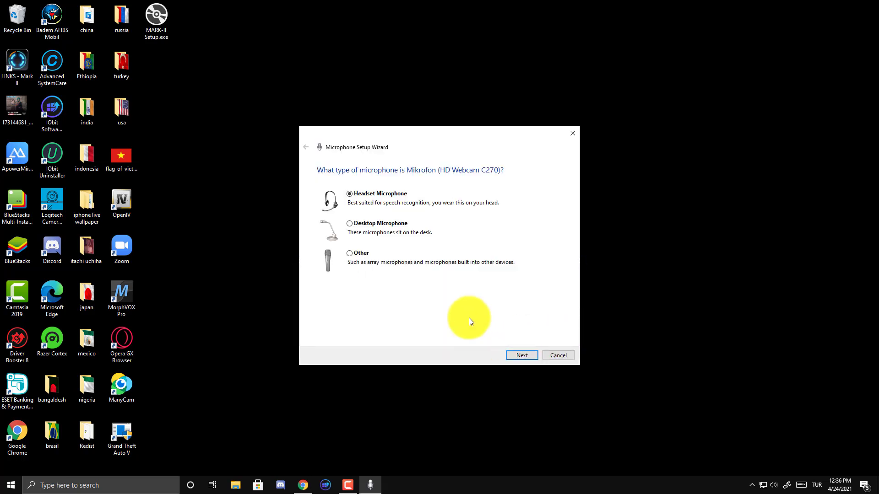
- Choose Desktop Microphone in the microphone setup, cancel it at the volume adjustment, and proceed with English (United States)
{"action": "left_click", "coordinate": [350, 223]}
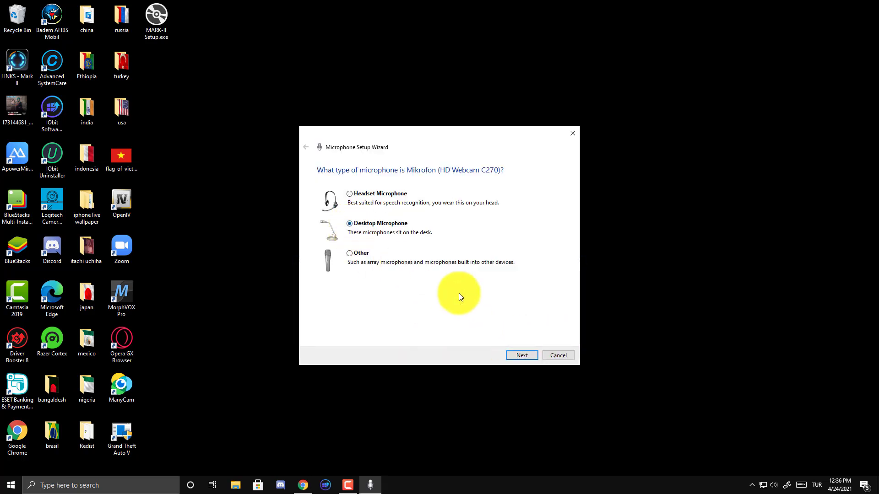
{"action": "left_click", "coordinate": [520, 349]}
{"action": "left_click", "coordinate": [518, 356]}
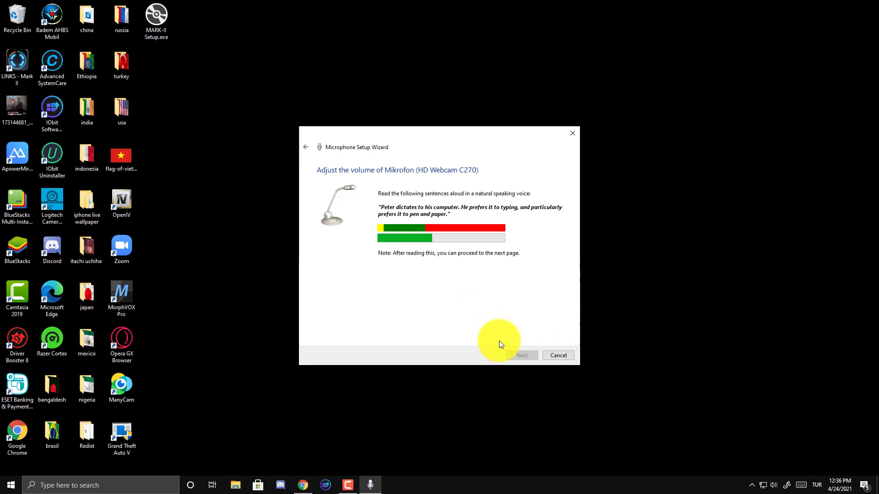
{"action": "left_click", "coordinate": [556, 356]}
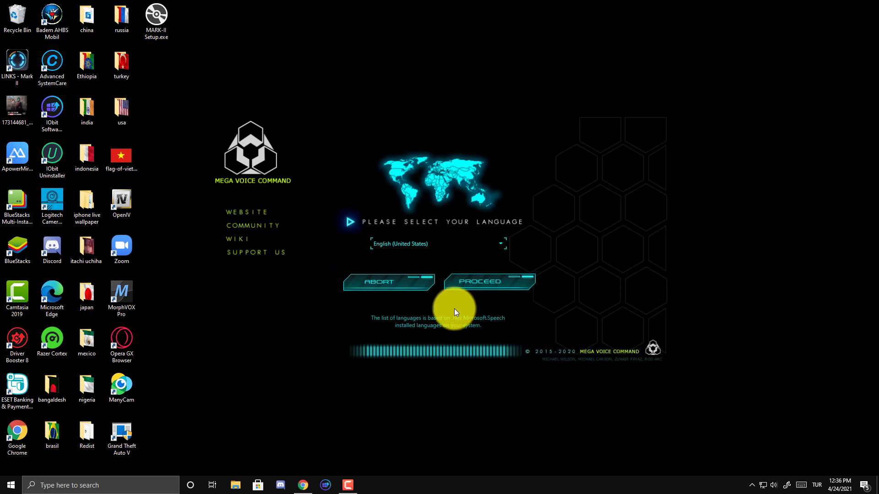
{"action": "left_click", "coordinate": [481, 287]}
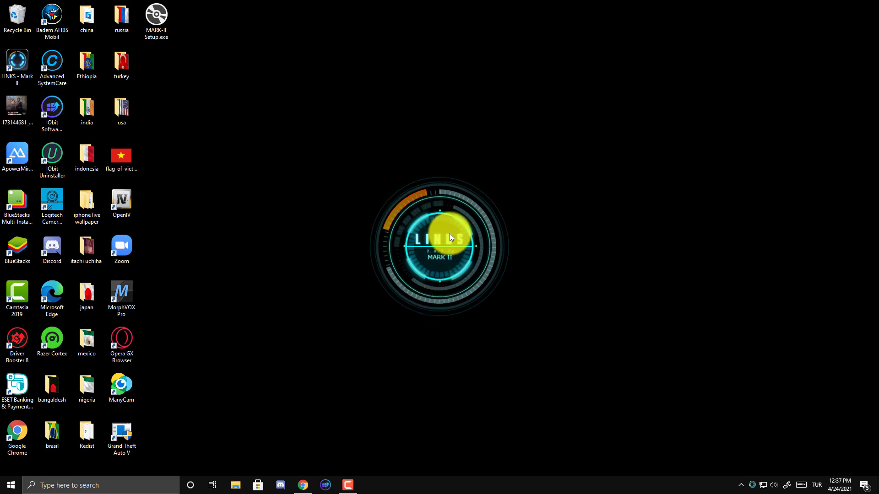
- Open the LINKS settings and replace the user name in the Personal Preferences
{"action": "mouse_move", "coordinate": [462, 179]}
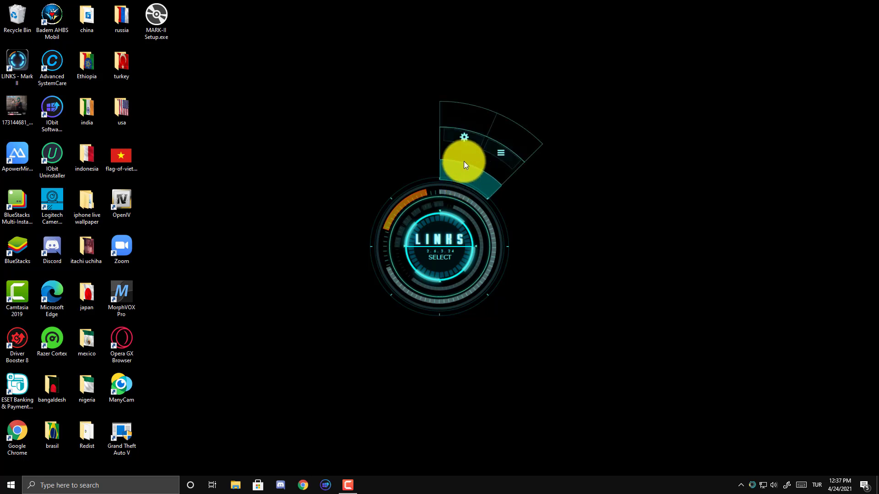
{"action": "left_click", "coordinate": [460, 138]}
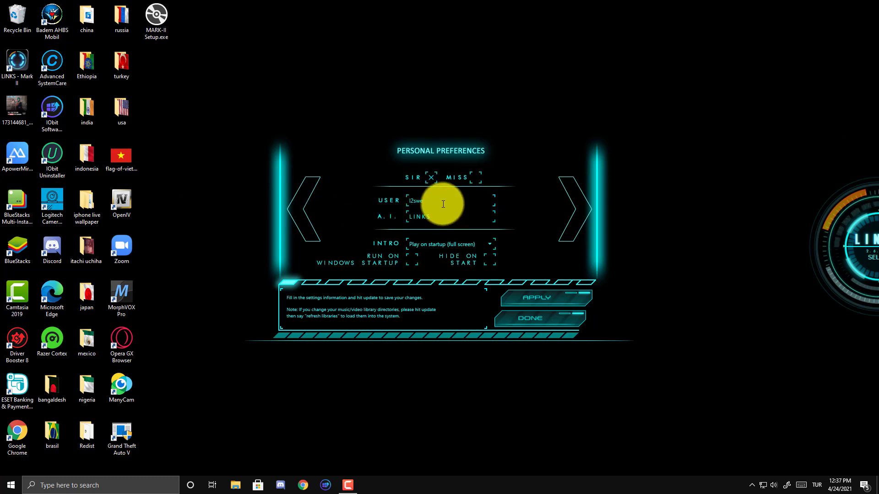
{"action": "left_click_drag", "start_coordinate": [420, 201], "coordinate": [377, 203]}
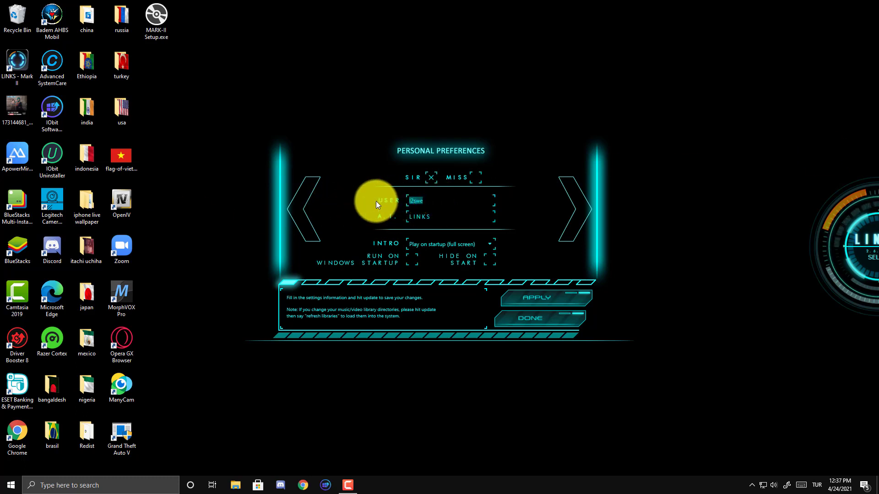
{"action": "type", "text": "echnostand"}
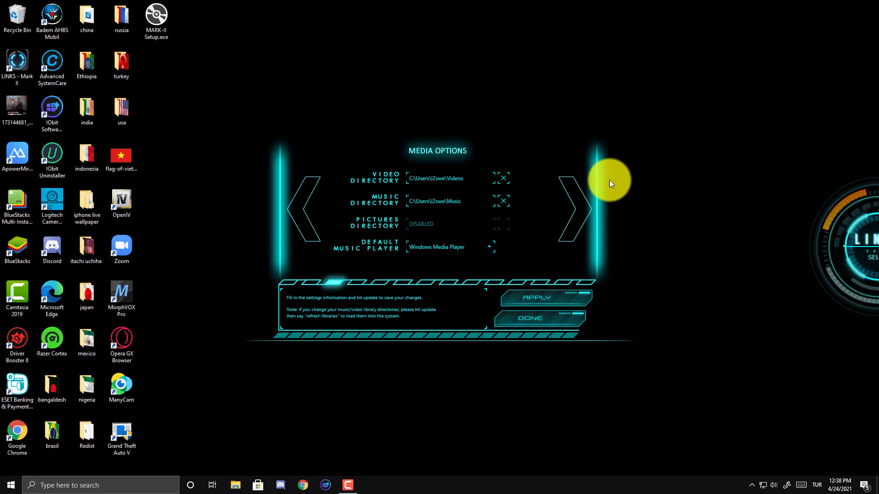
- Browse from the Media Options through the Weather Options to the Sound Effects settings
{"action": "left_click", "coordinate": [581, 215]}
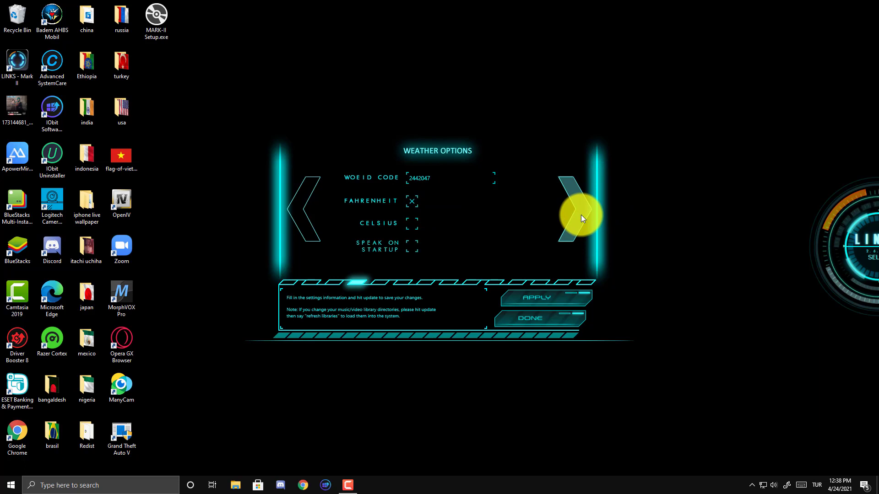
{"action": "left_click", "coordinate": [581, 218]}
{"action": "left_click", "coordinate": [581, 212]}
{"action": "left_click", "coordinate": [580, 211]}
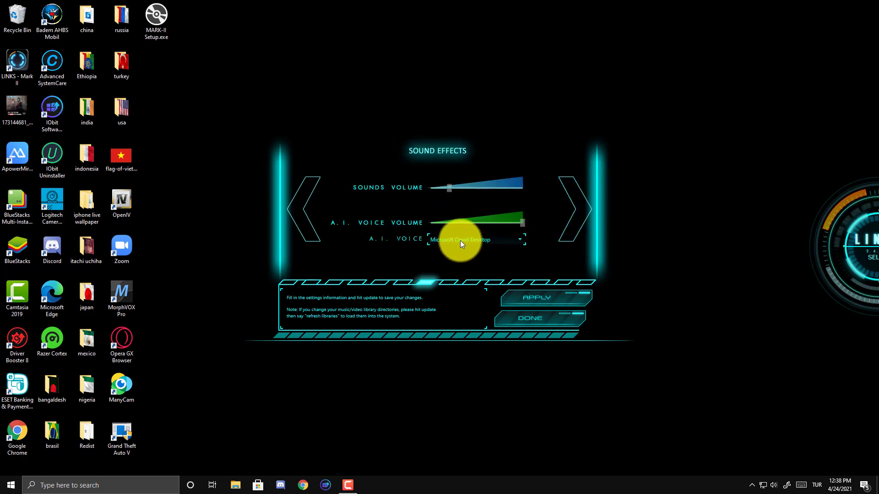
- Set the A.I. voice to Microsoft Zira Desktop, apply the change and close the settings
{"action": "left_click", "coordinate": [518, 237]}
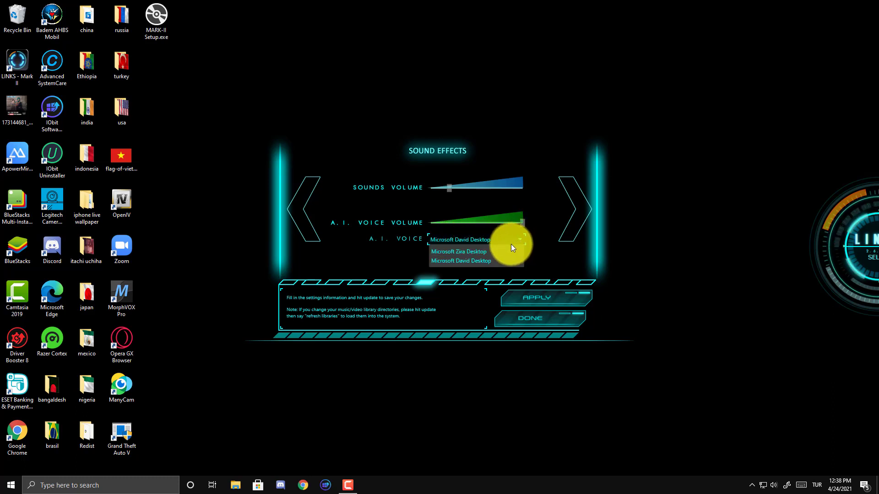
{"action": "left_click", "coordinate": [441, 250]}
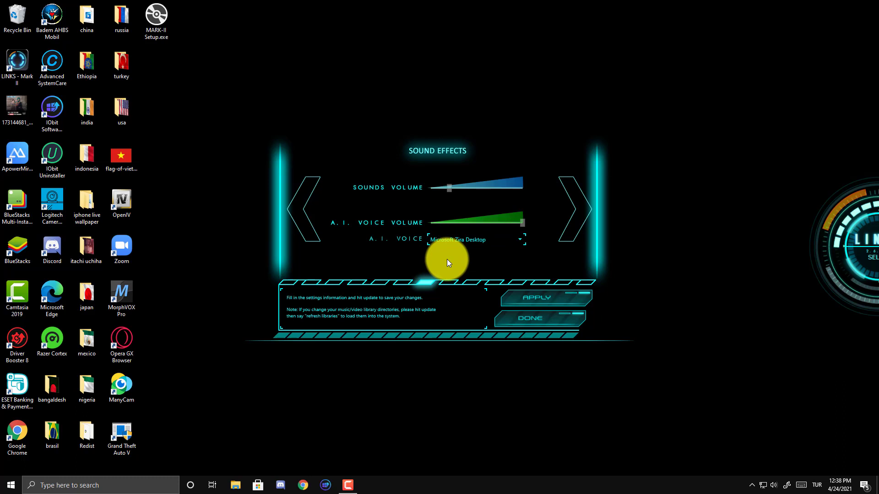
{"action": "left_click", "coordinate": [542, 298]}
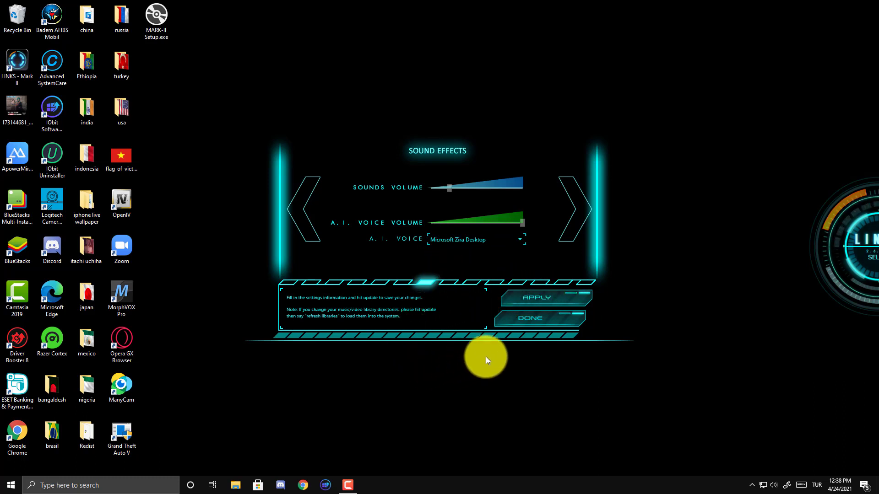
{"action": "left_click", "coordinate": [534, 318]}
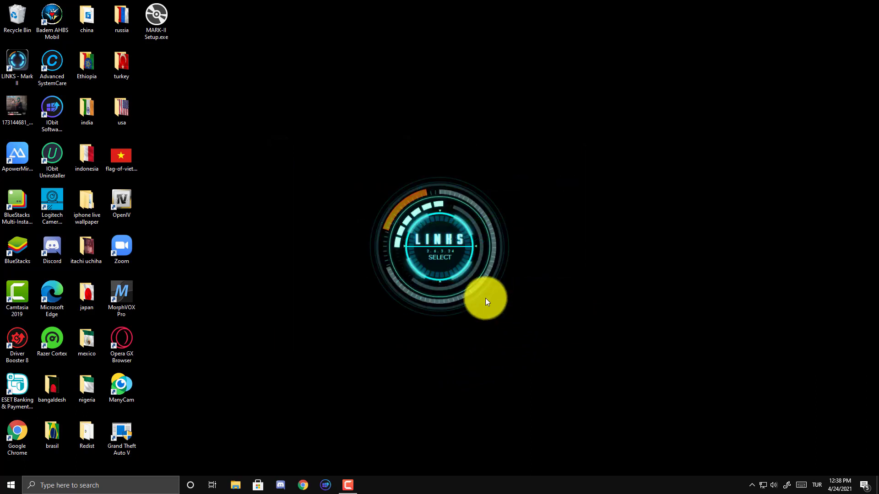
- Open the Command System and look through the Default, Shell and Web commands
{"action": "left_click", "coordinate": [451, 241]}
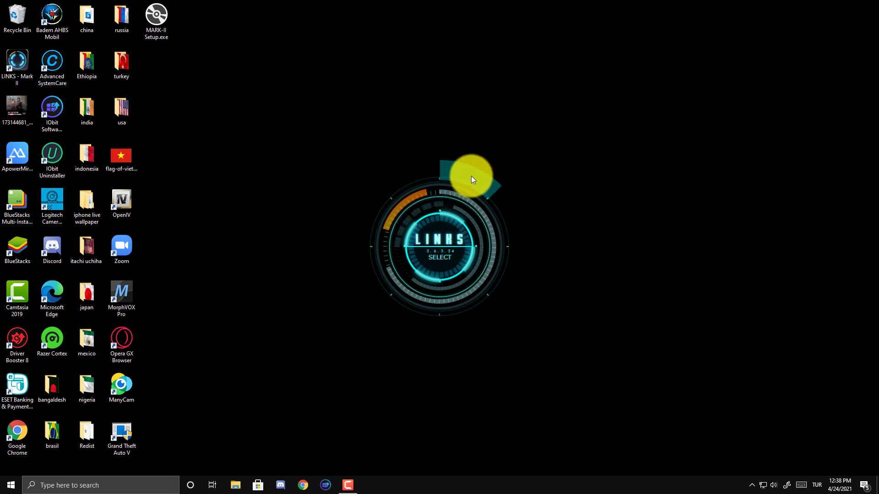
{"action": "left_click", "coordinate": [471, 181]}
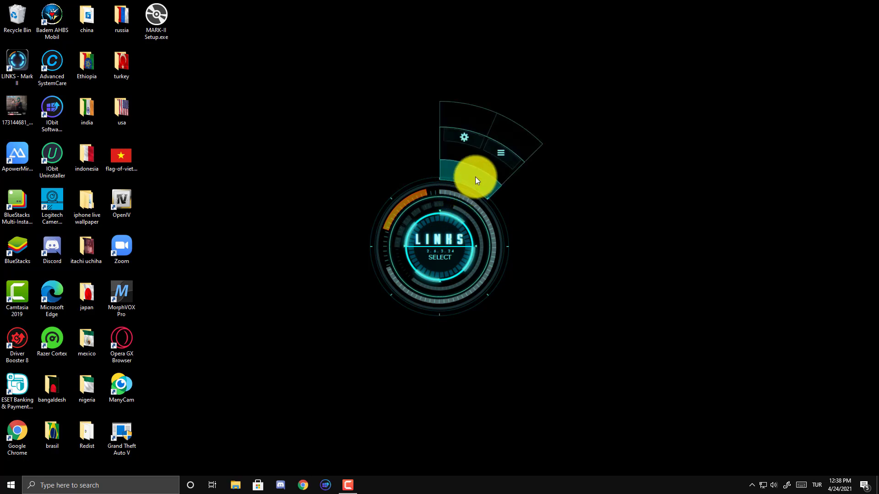
{"action": "left_click", "coordinate": [499, 154]}
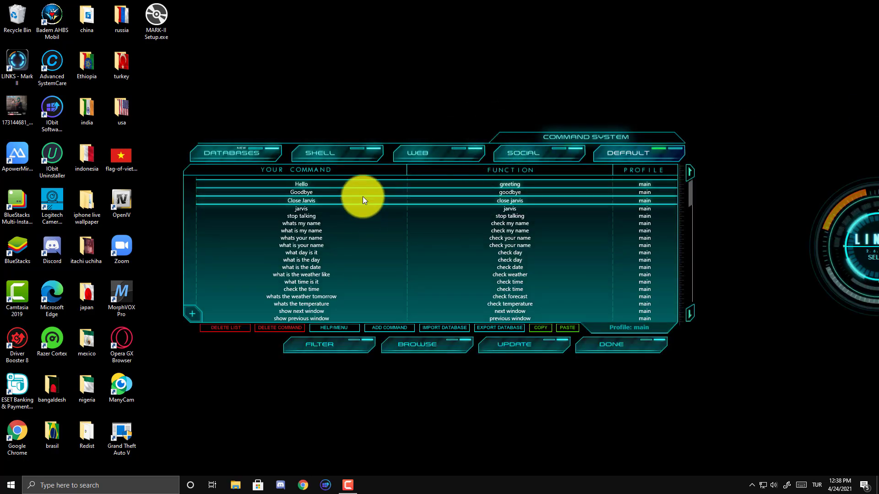
{"action": "left_click", "coordinate": [325, 251]}
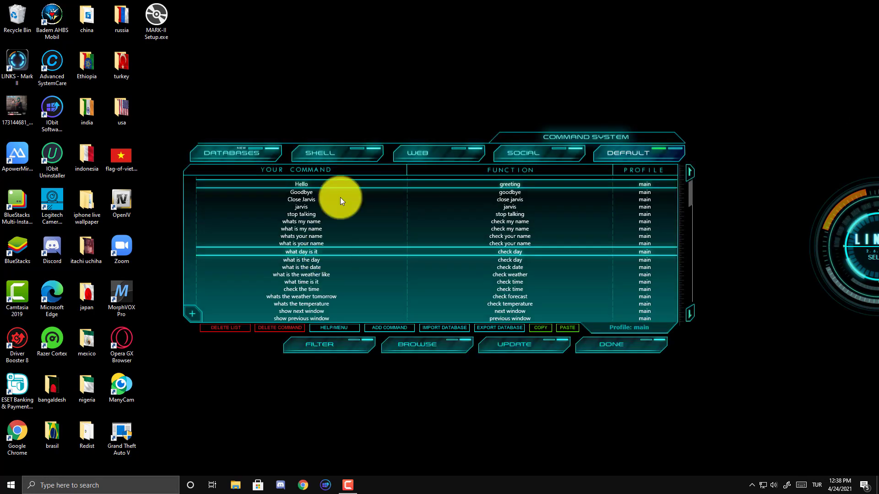
{"action": "left_click", "coordinate": [328, 153]}
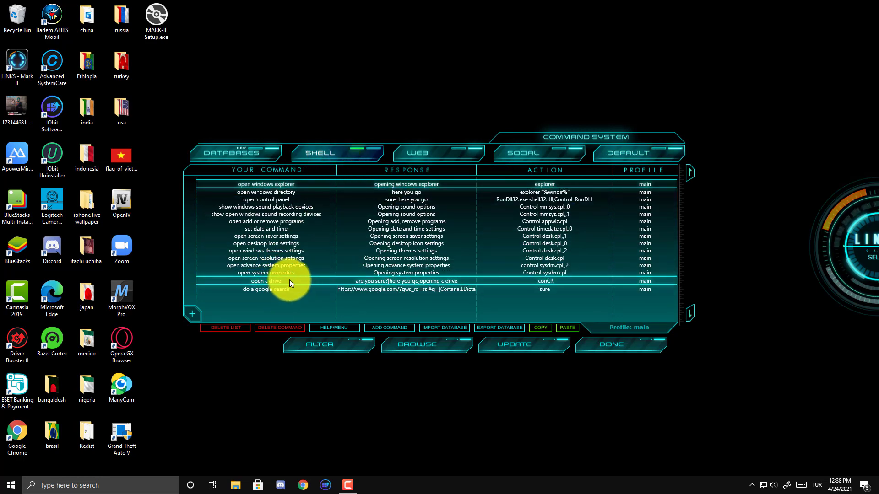
{"action": "left_click", "coordinate": [410, 157]}
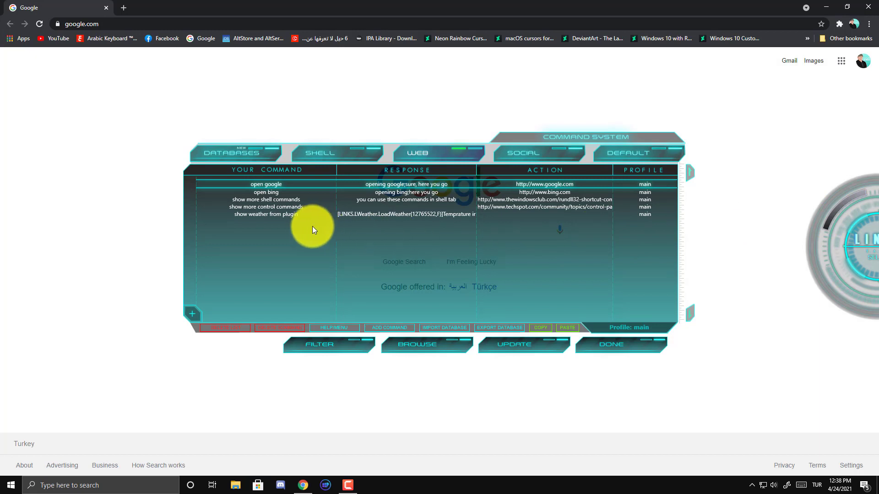
- Delete the "show weather from plugin" web command and close the Google browser window
{"action": "left_click", "coordinate": [296, 215]}
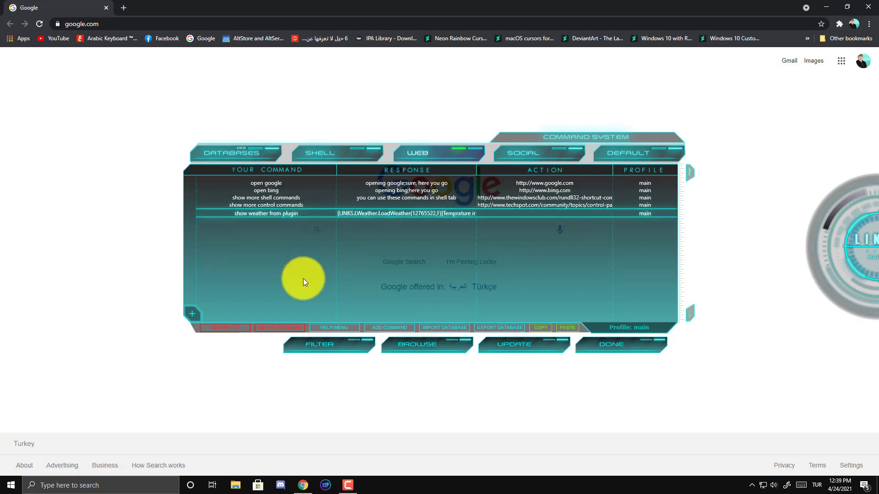
{"action": "left_click", "coordinate": [279, 328]}
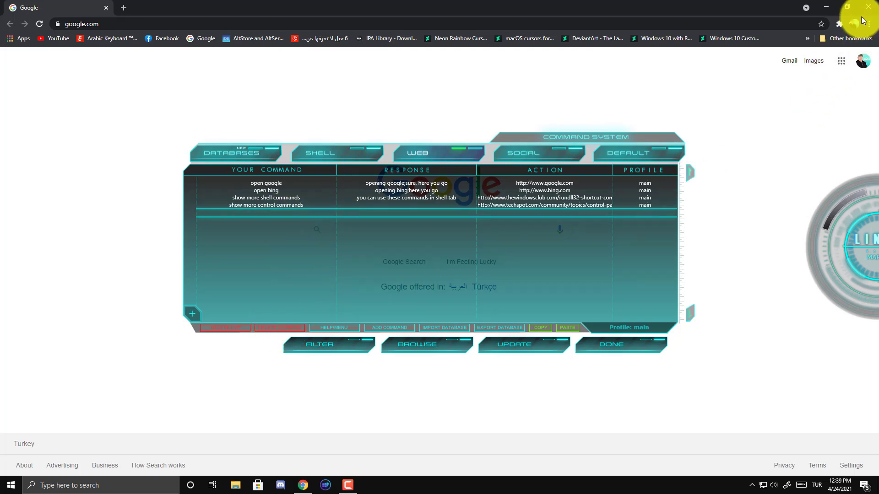
{"action": "left_click", "coordinate": [868, 7]}
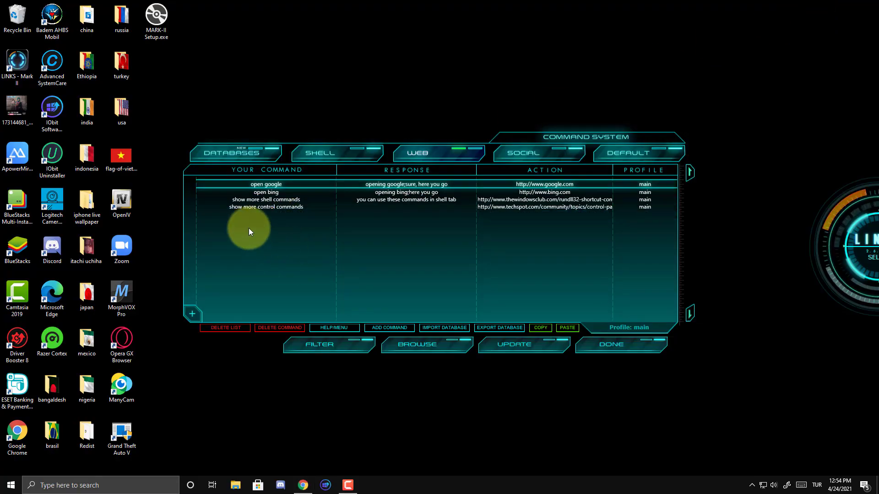
- Enter "open youtube" as a new voice command in the empty row of the Web commands
{"action": "left_click", "coordinate": [257, 217]}
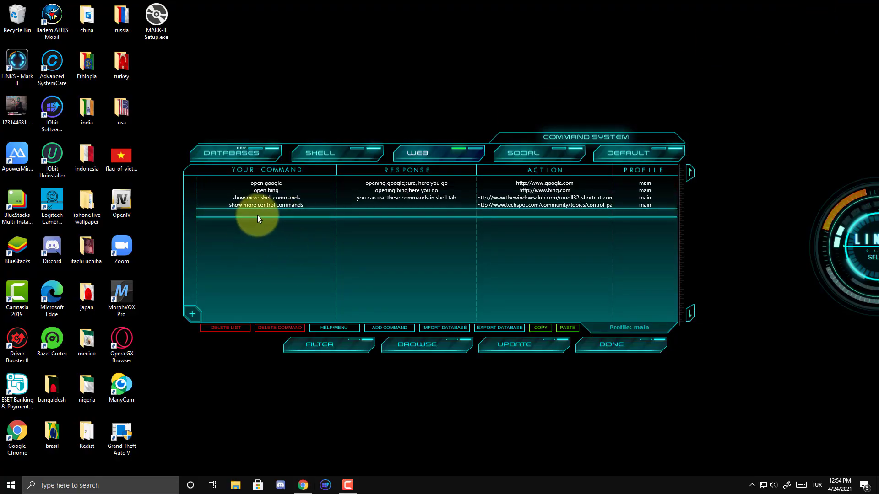
{"action": "left_click", "coordinate": [261, 214]}
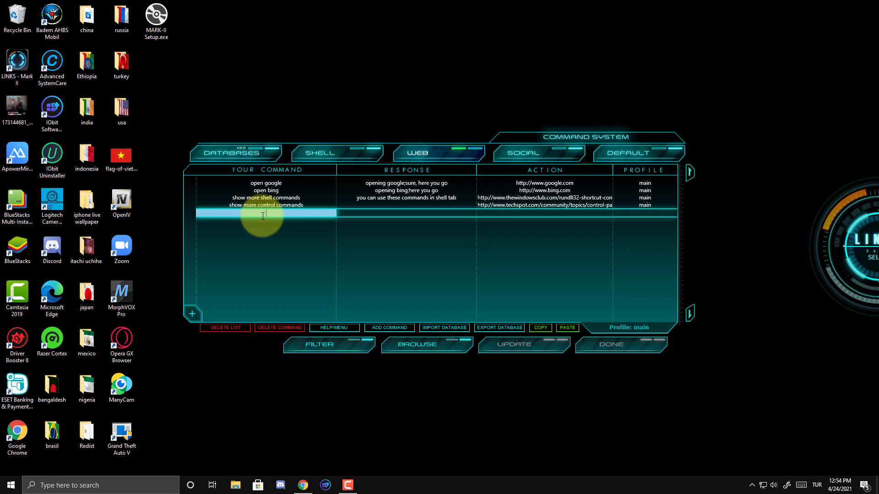
{"action": "type", "text": "open"}
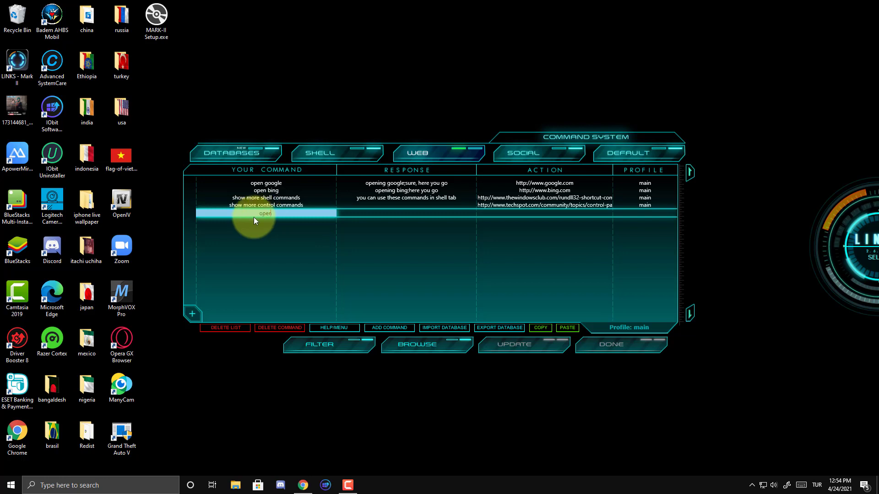
{"action": "type", "text": " y"}
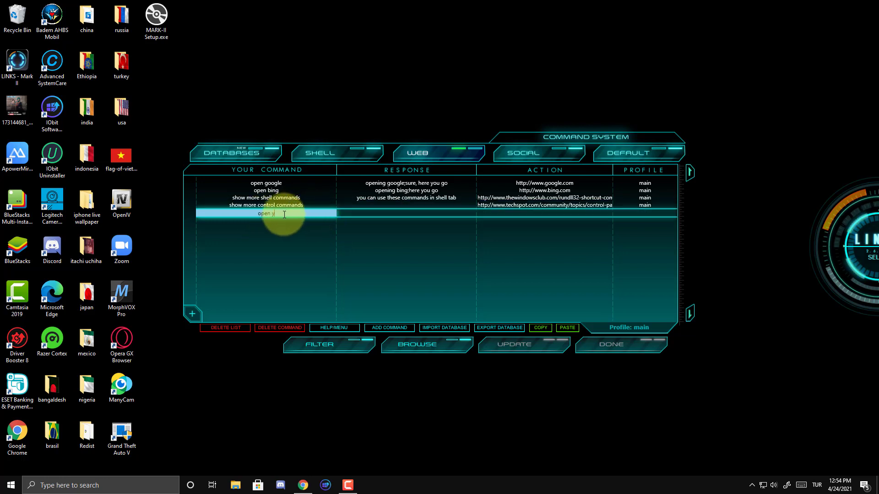
{"action": "type", "text": "outube"}
- Set the new command's response to "open youtube", closing the browser window that interrupts the entry
{"action": "left_click", "coordinate": [379, 213]}
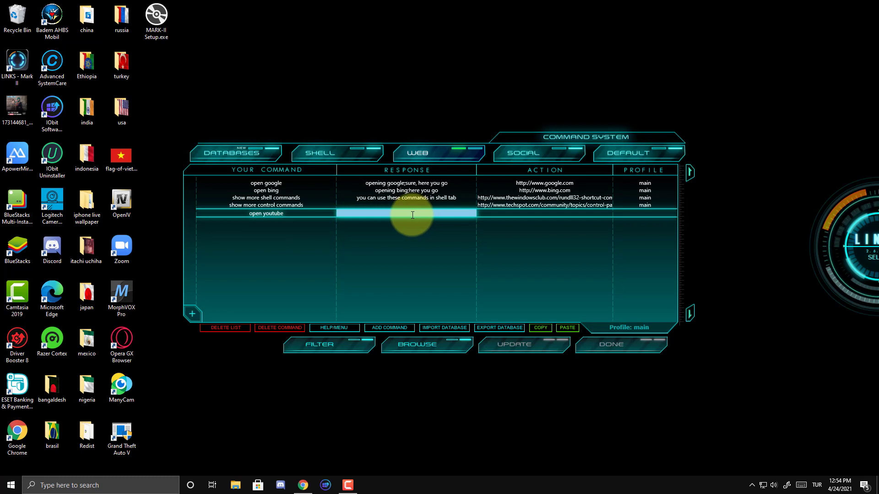
{"action": "type", "text": "op"}
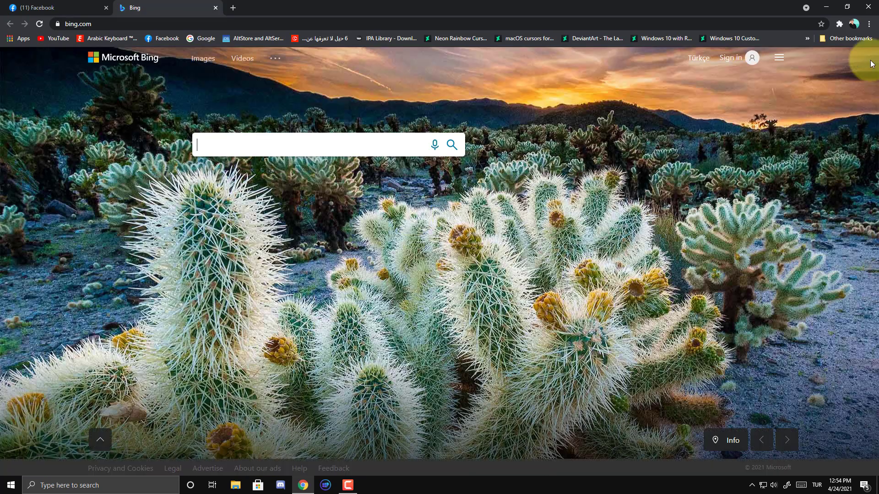
{"action": "type", "text": "c"}
{"action": "left_click", "coordinate": [868, 7]}
{"action": "left_click", "coordinate": [442, 211]}
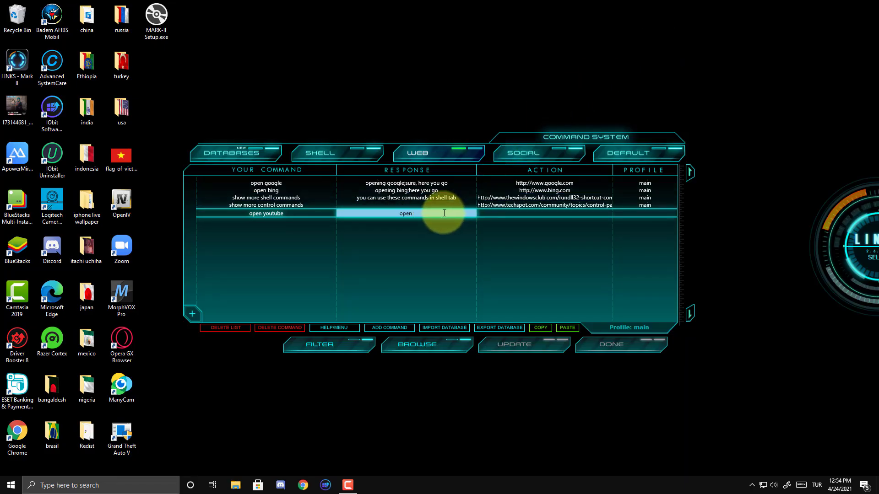
{"action": "type", "text": "youtube"}
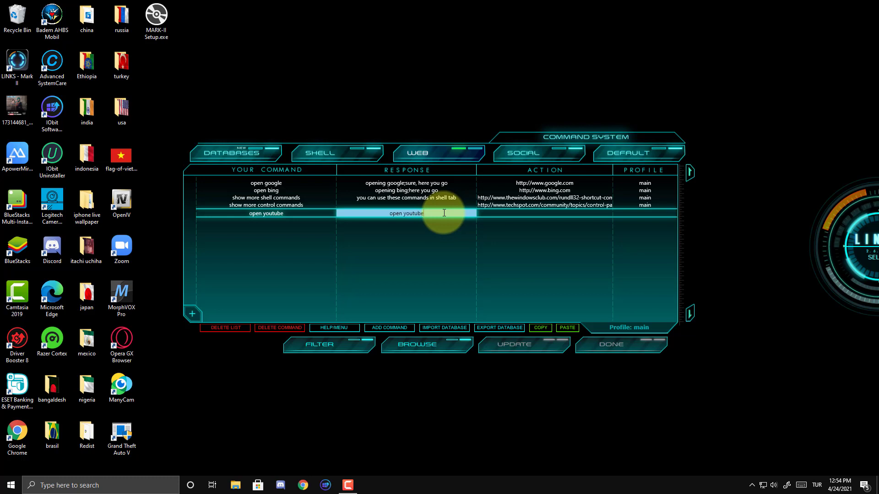
{"action": "left_click", "coordinate": [521, 212]}
{"action": "left_click", "coordinate": [521, 211]}
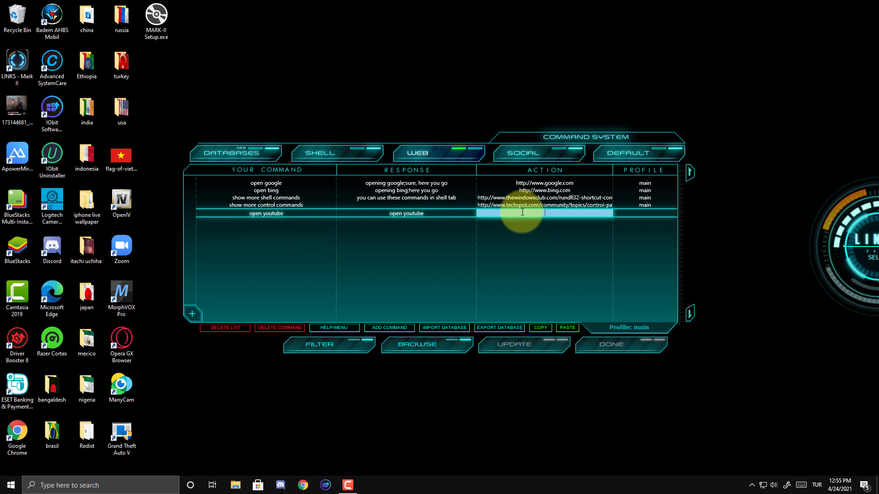
{"action": "type", "text": "www."}
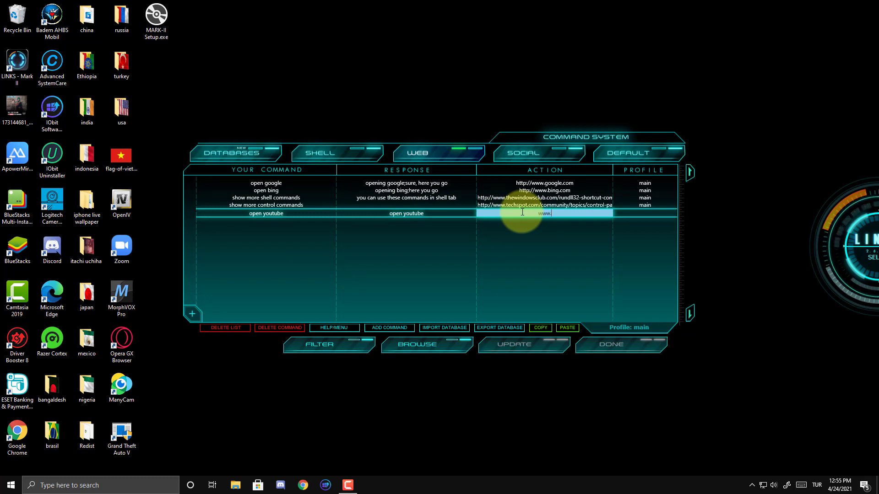
{"action": "type", "text": "youtube.com"}
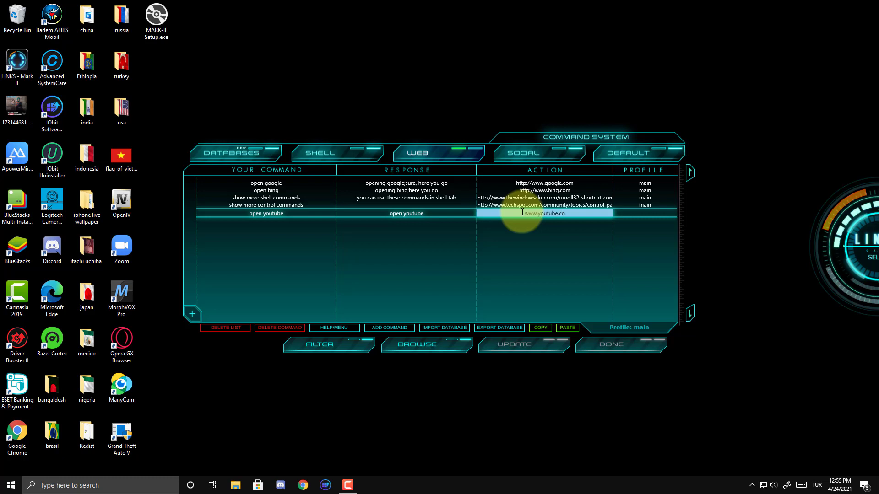
{"action": "left_click", "coordinate": [639, 216]}
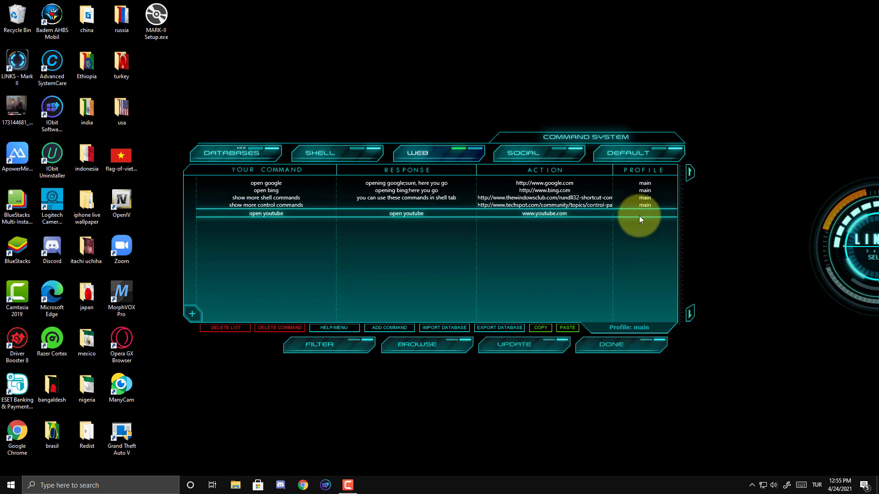
{"action": "type", "text": "mai"}
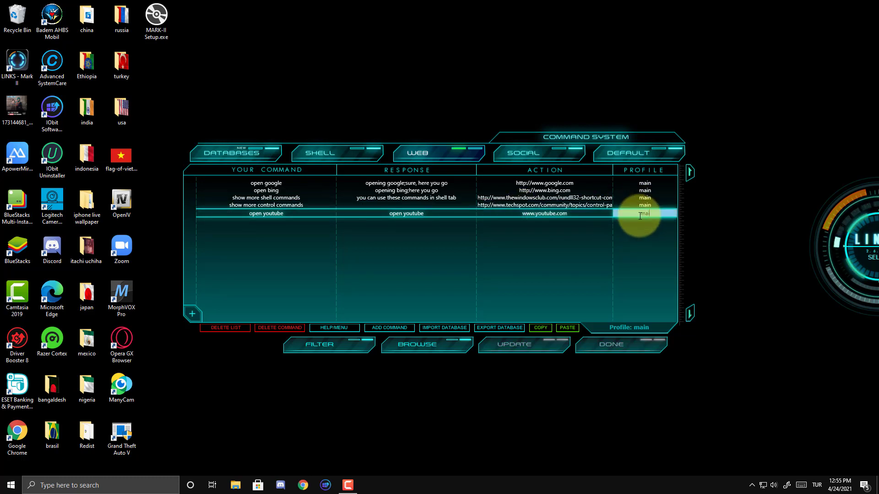
{"action": "type", "text": "n"}
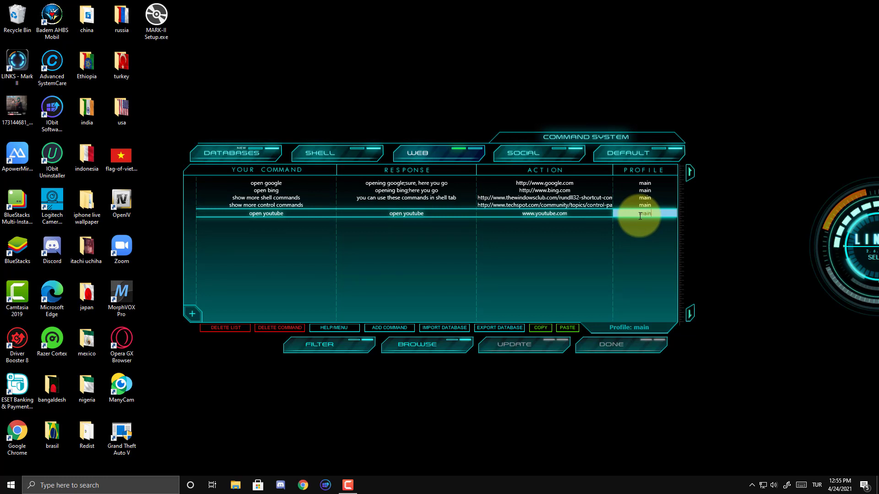
{"action": "left_click", "coordinate": [485, 206]}
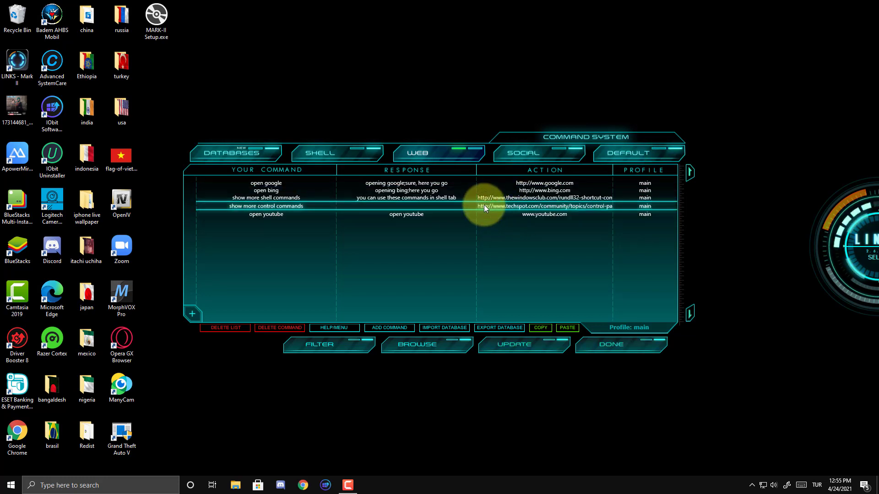
{"action": "left_click", "coordinate": [525, 344]}
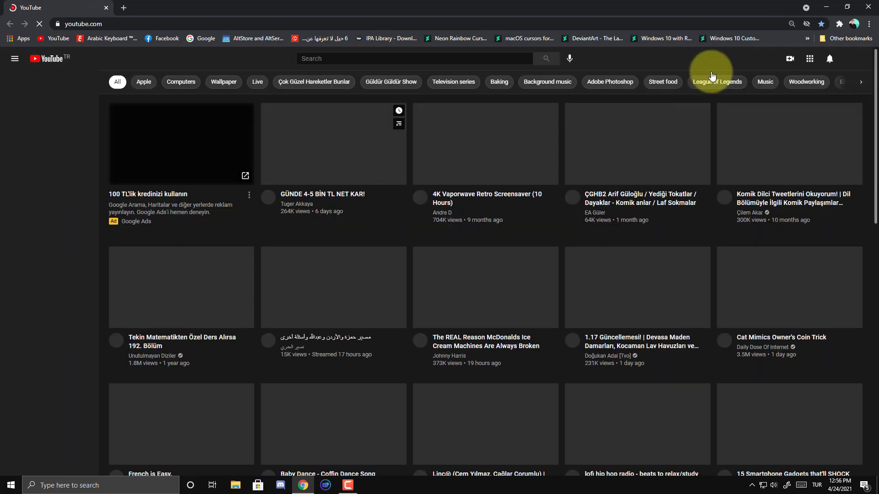
- Minimize the YouTube browser window and view the Social commands in the Command System
{"action": "left_click", "coordinate": [826, 7]}
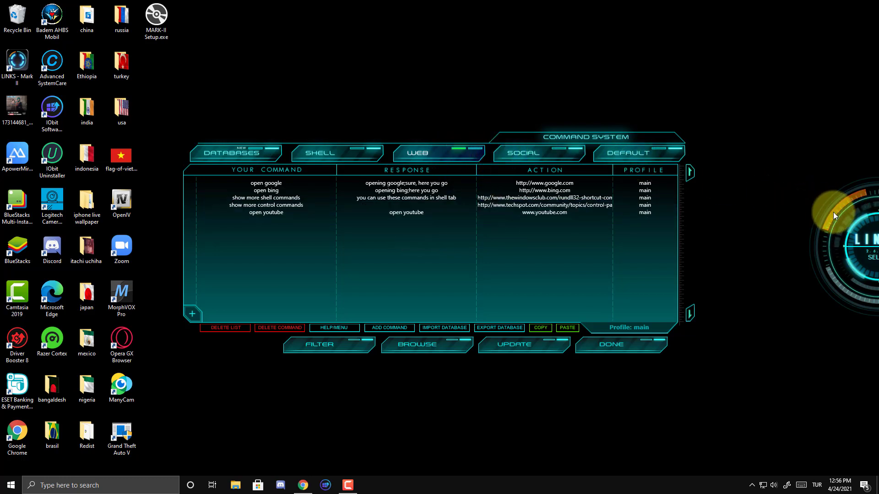
{"action": "left_click", "coordinate": [540, 153]}
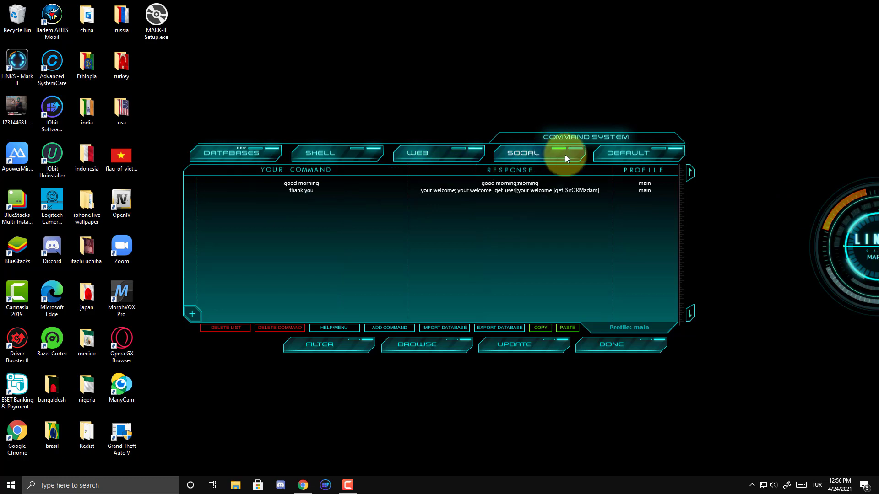
{"action": "left_click", "coordinate": [526, 154]}
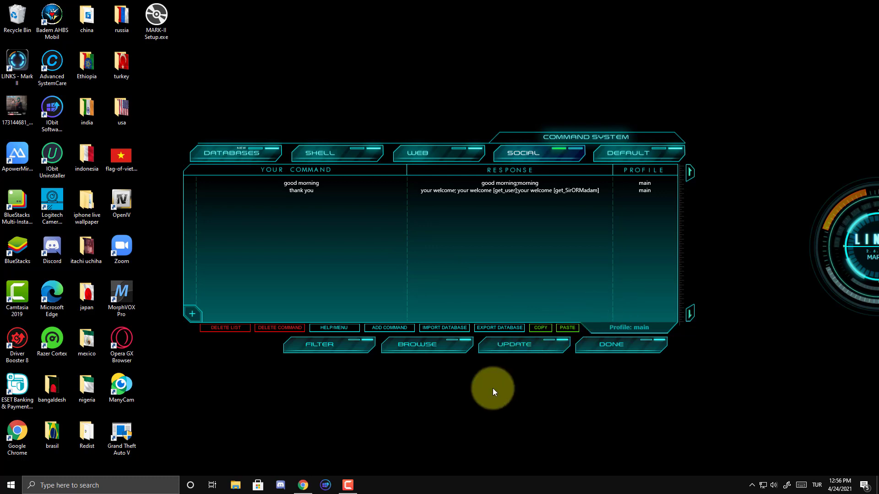
{"action": "mouse_move", "coordinate": [352, 489]}
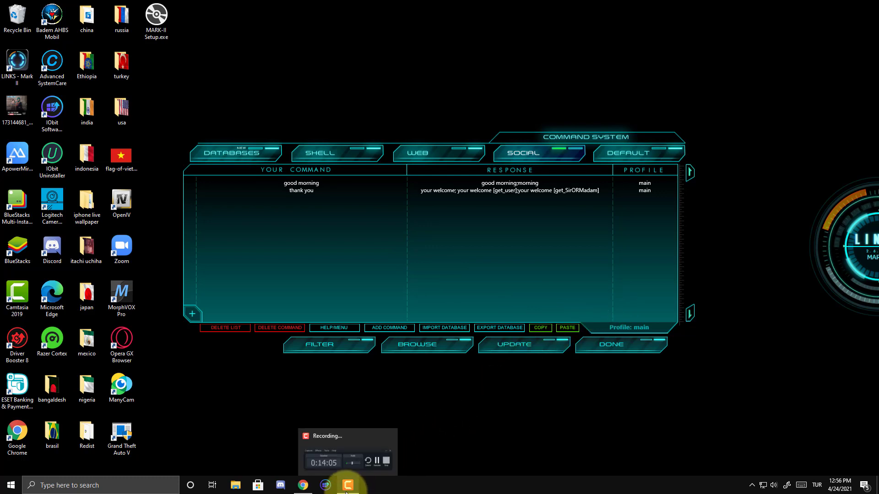
{"action": "left_click", "coordinate": [346, 490]}
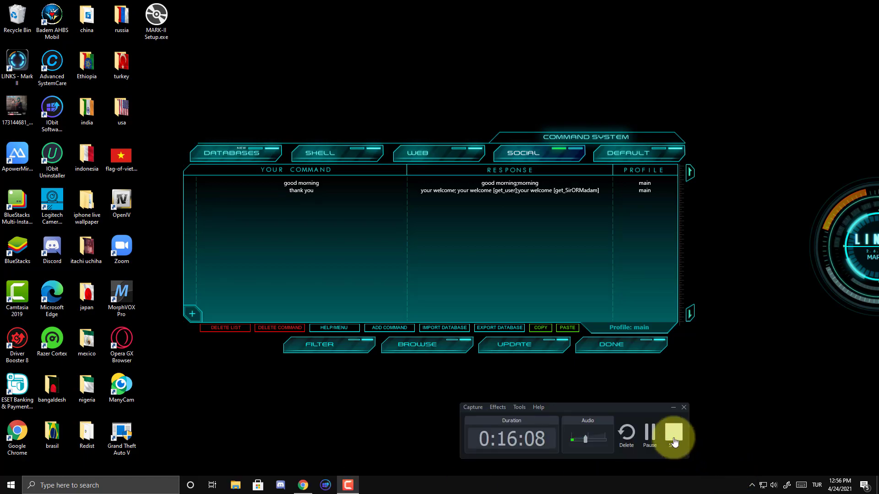